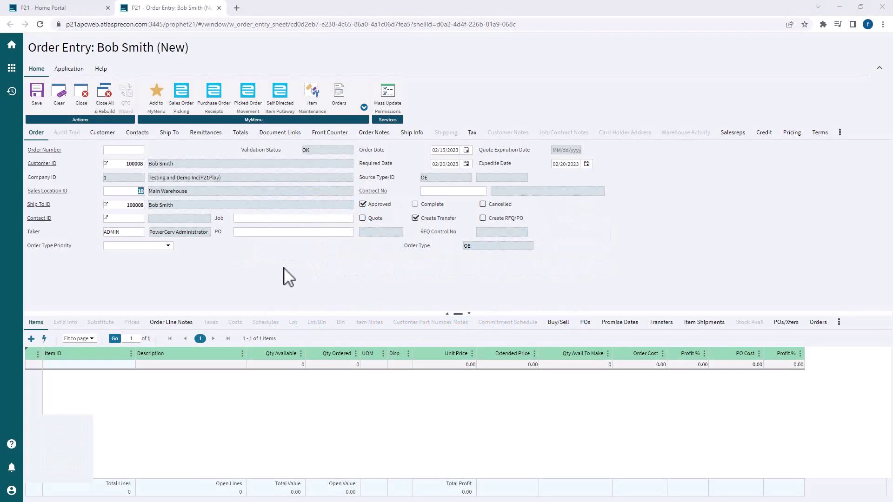
# From the empty line's Item ID cell, open Previous Requests listing customer 100008's past items.
pyautogui.click(281, 266)
pyautogui.click(82, 367)
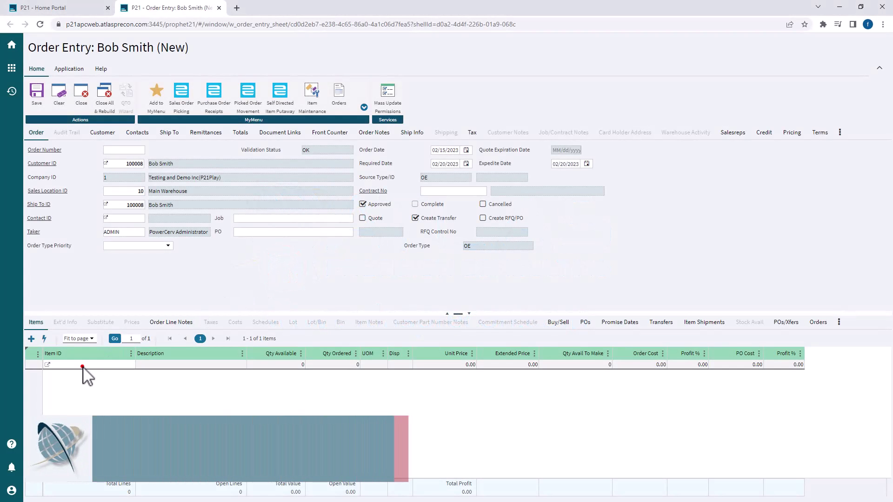
pyautogui.rightClick(84, 368)
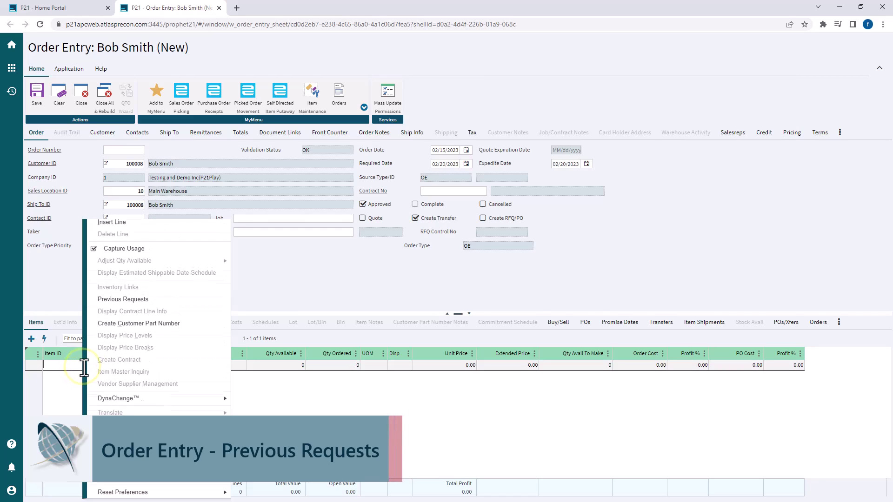
pyautogui.click(143, 300)
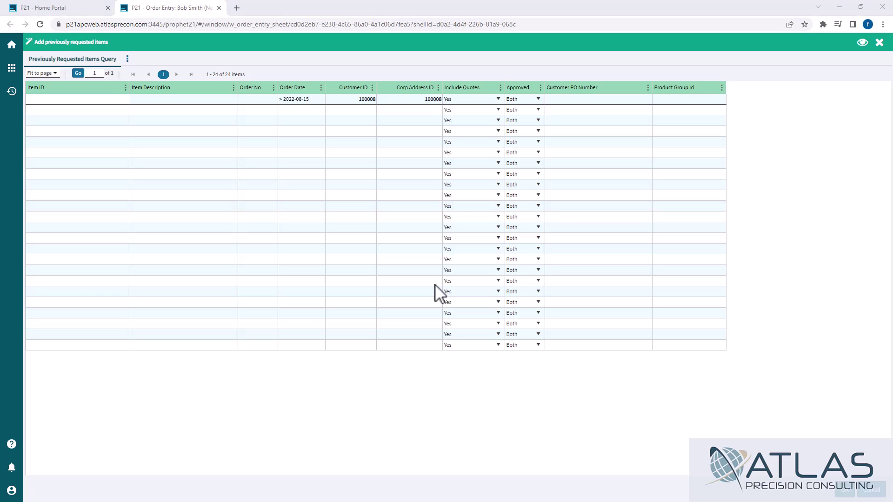
# Apply the query and view washer BND 000418-00's three prior order lines (1.28, 1.23, 1.15) in Detail.
pyautogui.click(262, 153)
pyautogui.rightClick(263, 155)
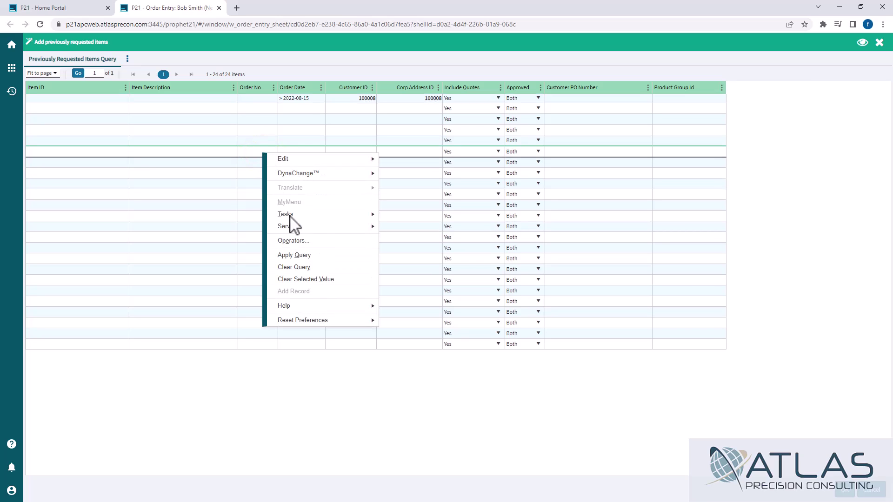
pyautogui.click(306, 256)
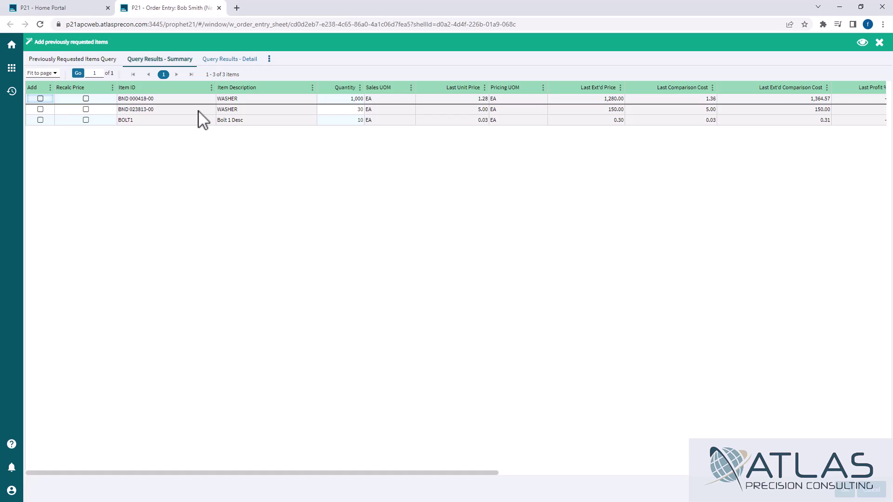
pyautogui.click(171, 98)
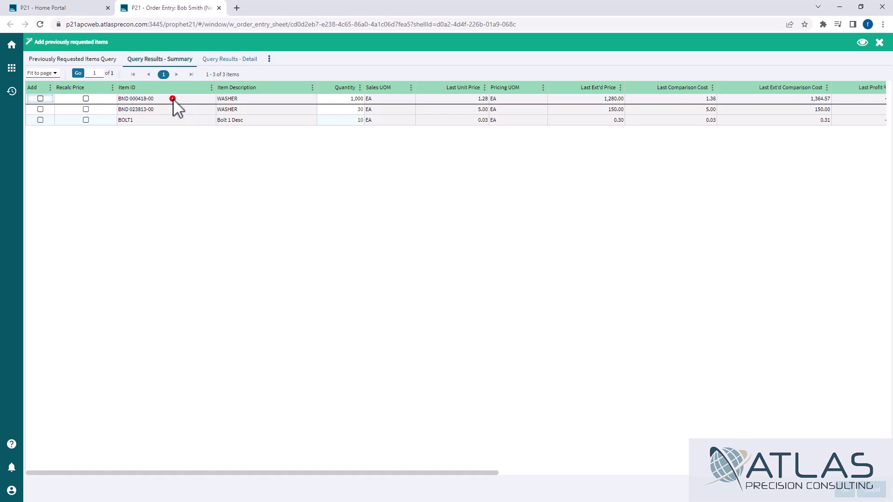
pyautogui.click(224, 60)
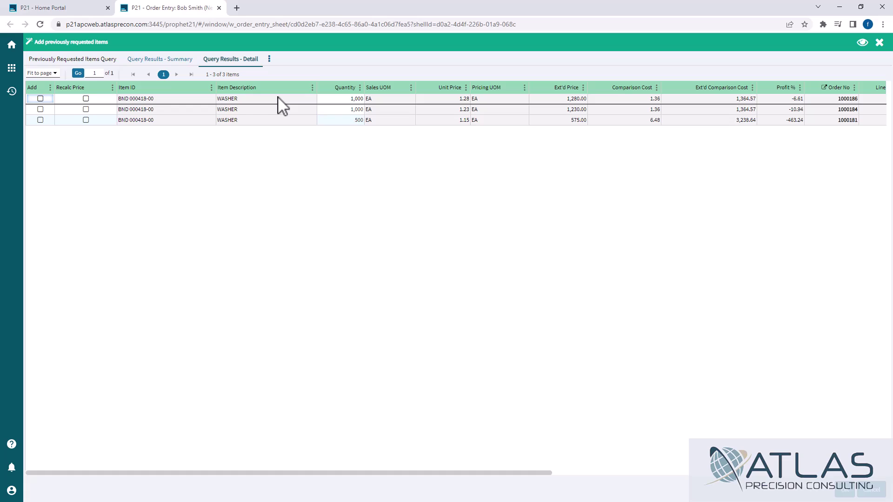
# On the Summary results, mark all items in the Add column.
pyautogui.click(144, 69)
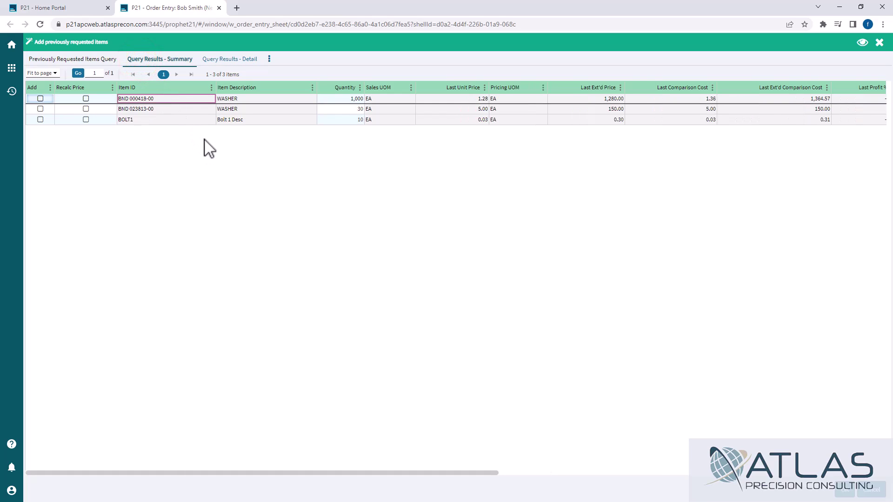
pyautogui.rightClick(51, 98)
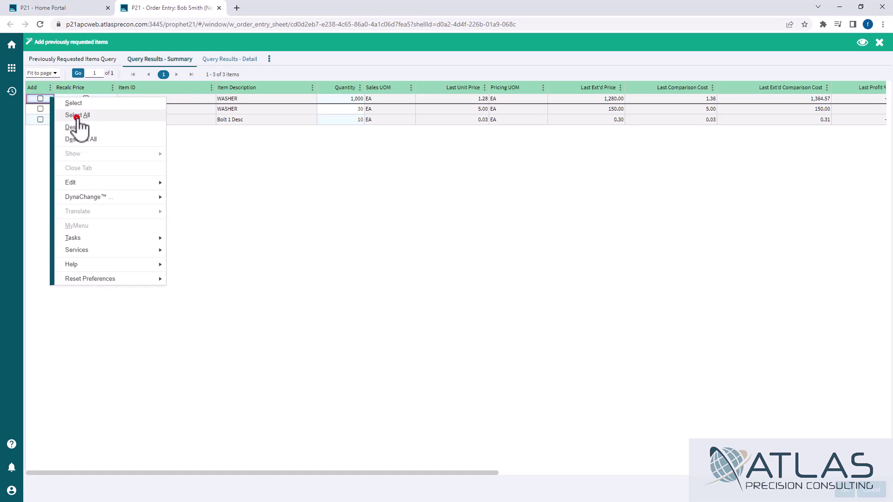
pyautogui.click(77, 113)
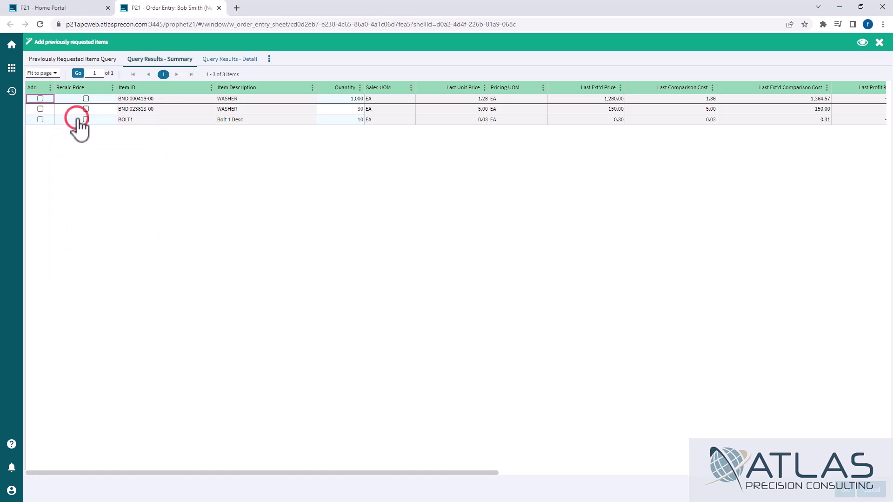
# Set Recalc Price for all three items BND 000418-00, BND 023813-00 and BOLT1.
pyautogui.click(103, 100)
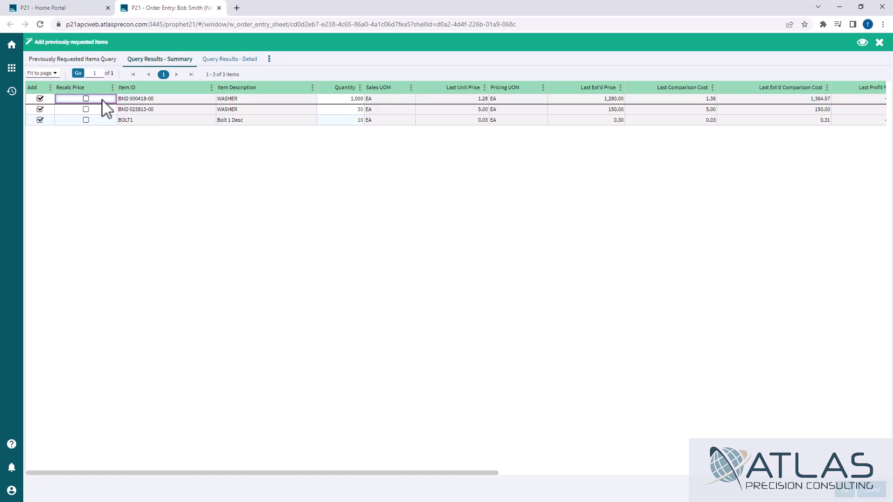
pyautogui.click(86, 99)
pyautogui.rightClick(105, 99)
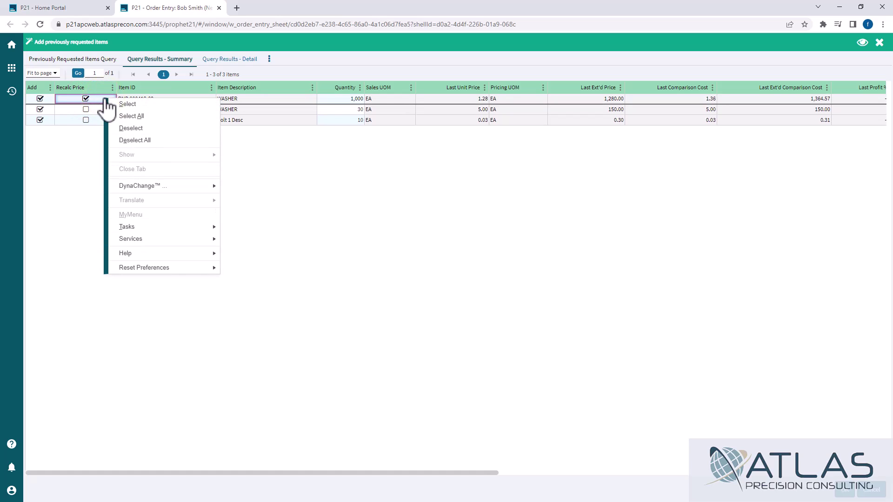
pyautogui.click(131, 120)
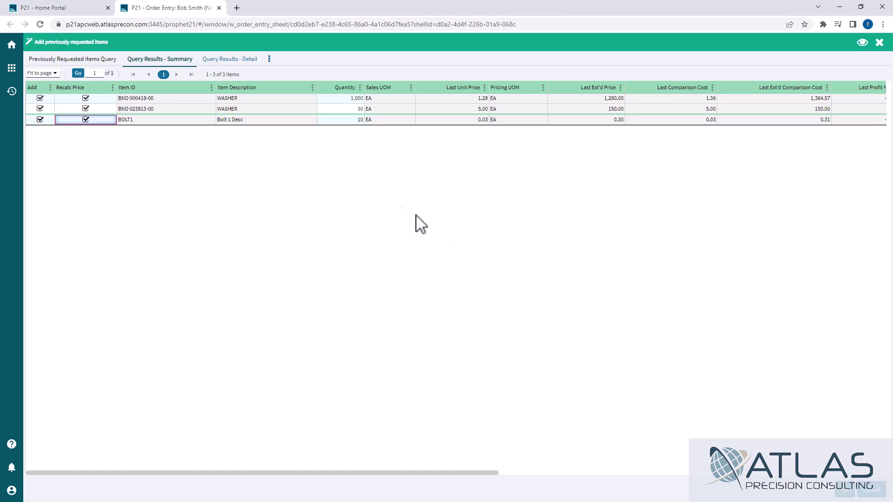
# Add the three marked items to order 1000187 (total 1,510.30) and append a blank fourth line.
pyautogui.click(846, 490)
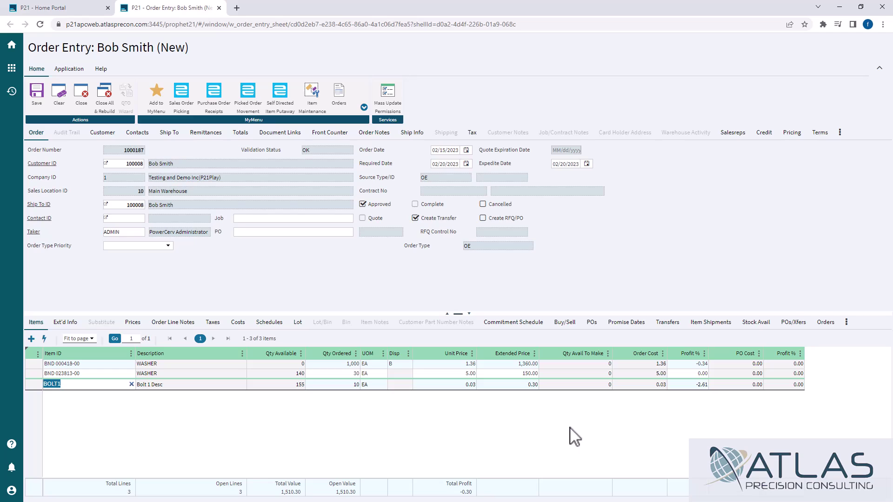
pyautogui.click(31, 339)
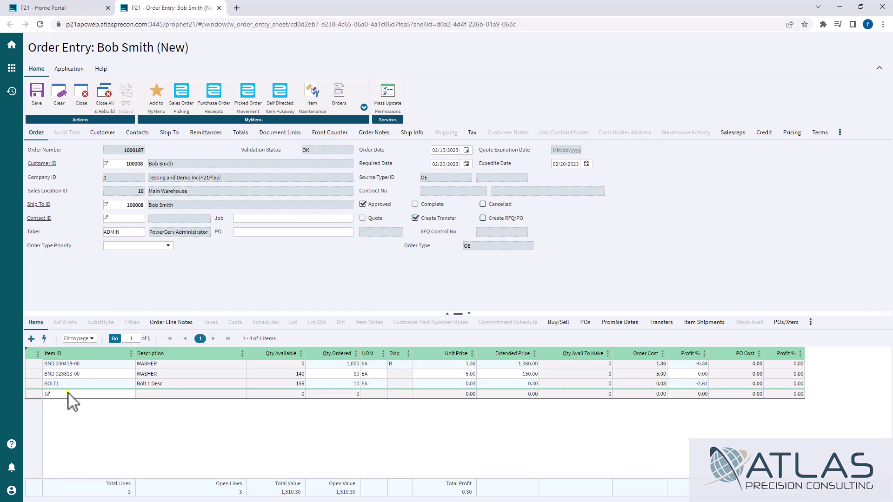
# Reopen Previous Requests from the new line and display the 14 allowed query operators.
pyautogui.rightClick(68, 395)
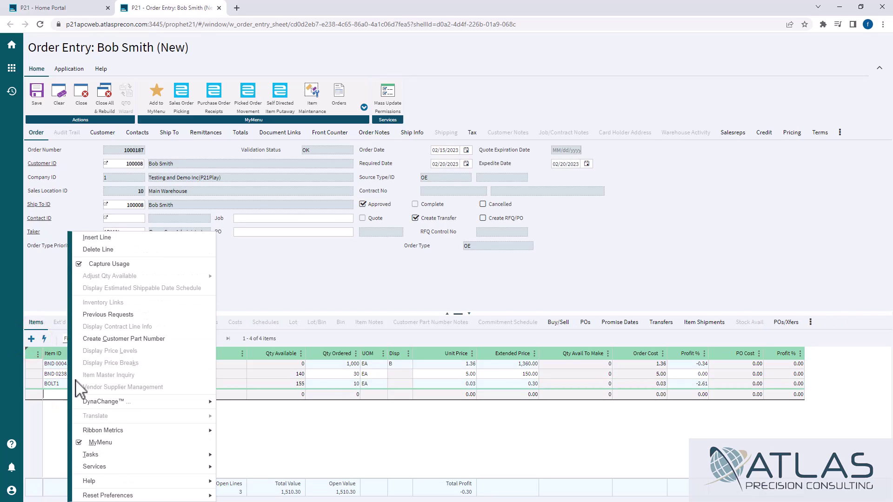
pyautogui.click(113, 314)
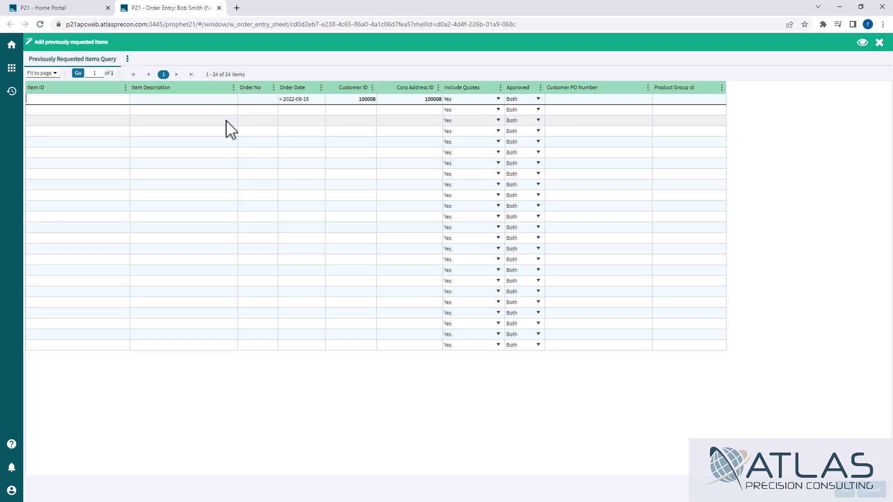
pyautogui.click(227, 122)
pyautogui.rightClick(227, 122)
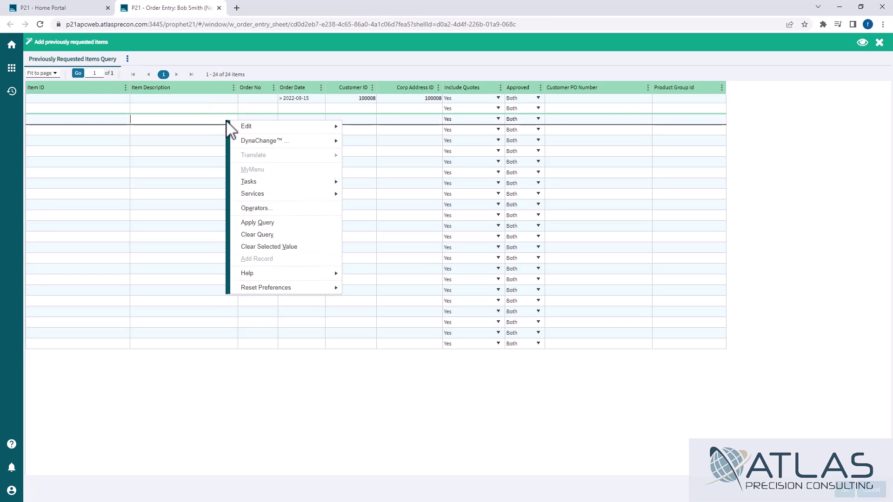
pyautogui.click(281, 209)
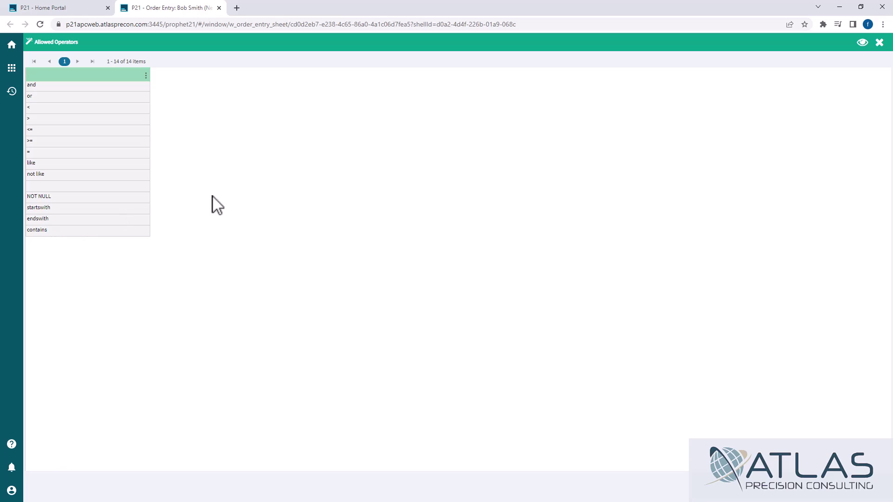
# Apply an Item Description filter of 'contains bolt', leaving only BOLT1 (quantity 10 at 0.03).
pyautogui.click(879, 43)
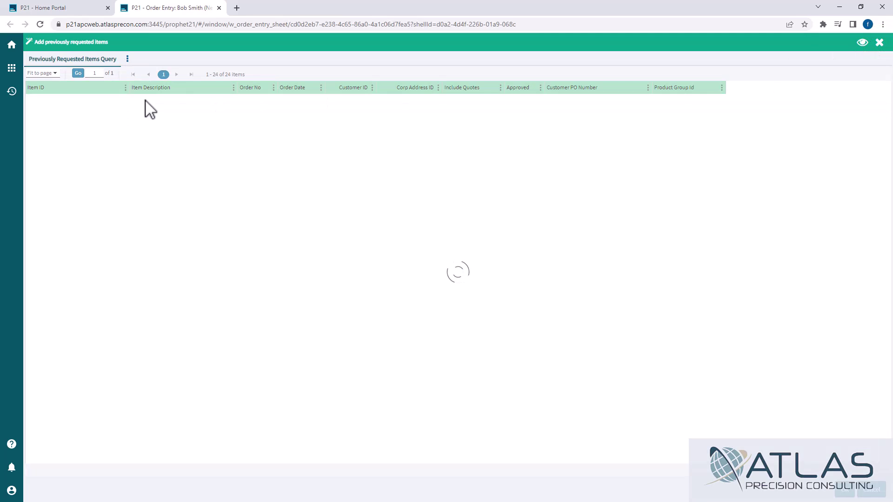
pyautogui.click(145, 99)
pyautogui.write('c')
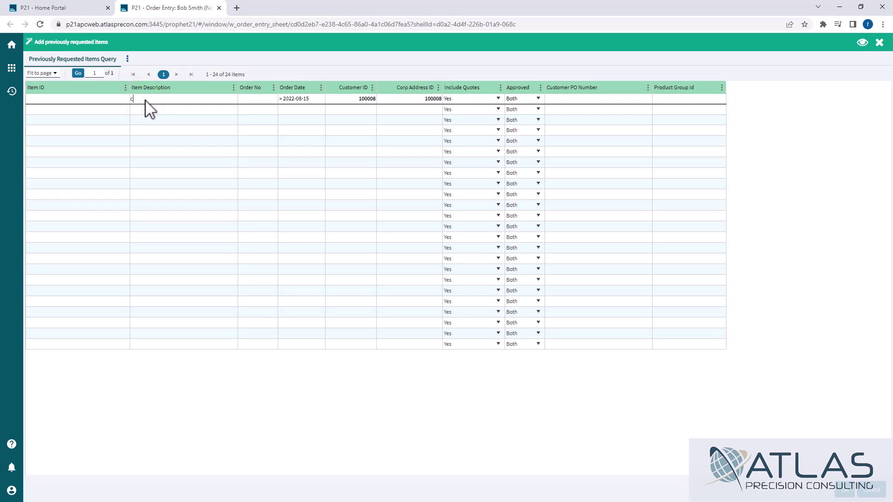
pyautogui.write('ontains bolt')
pyautogui.click(167, 133)
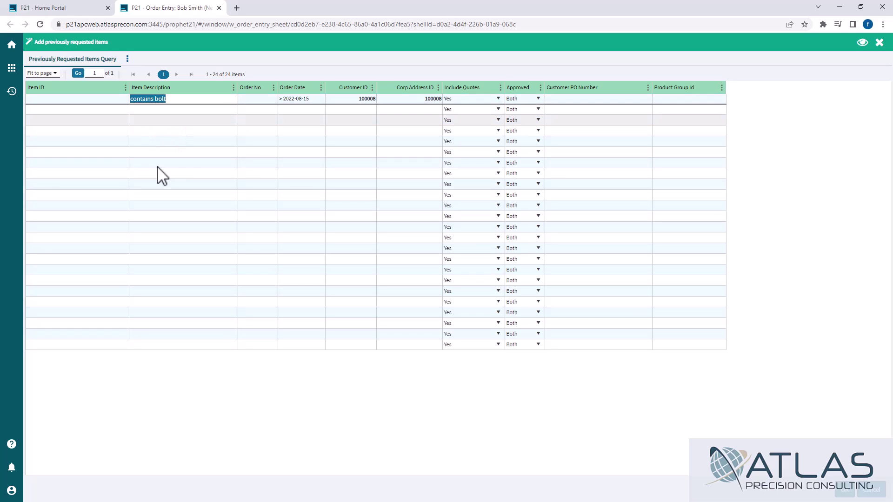
pyautogui.click(204, 166)
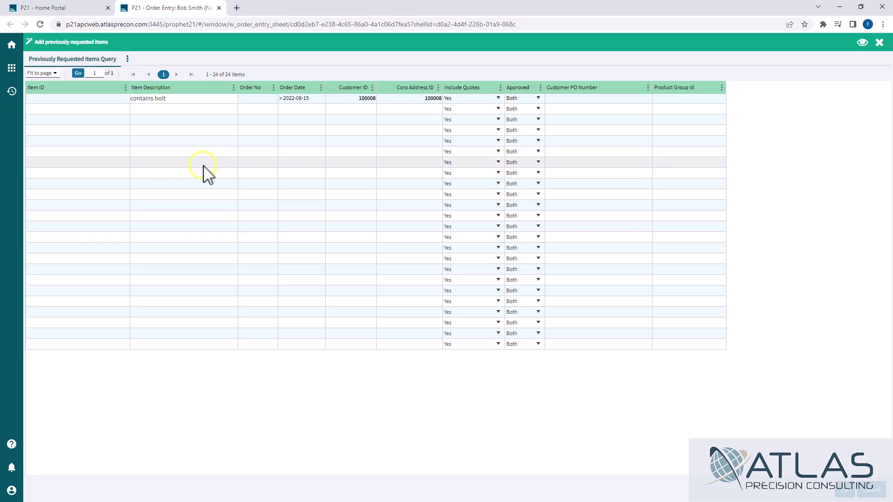
pyautogui.rightClick(204, 166)
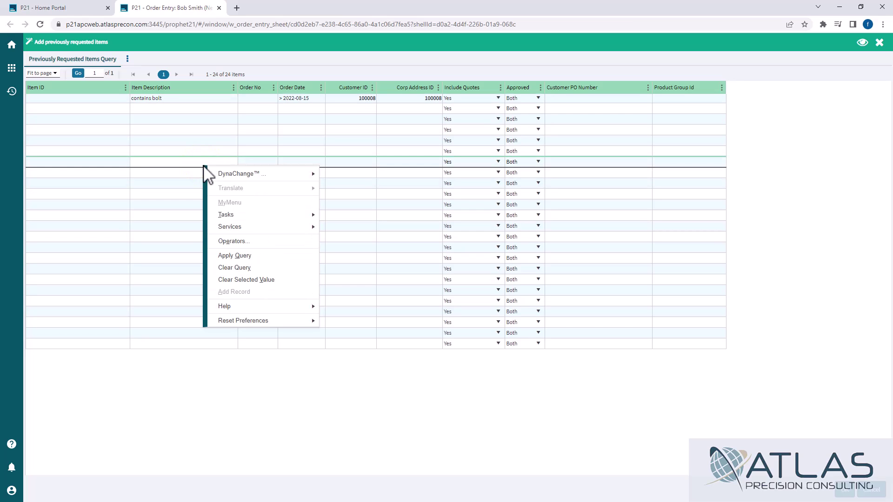
pyautogui.click(235, 255)
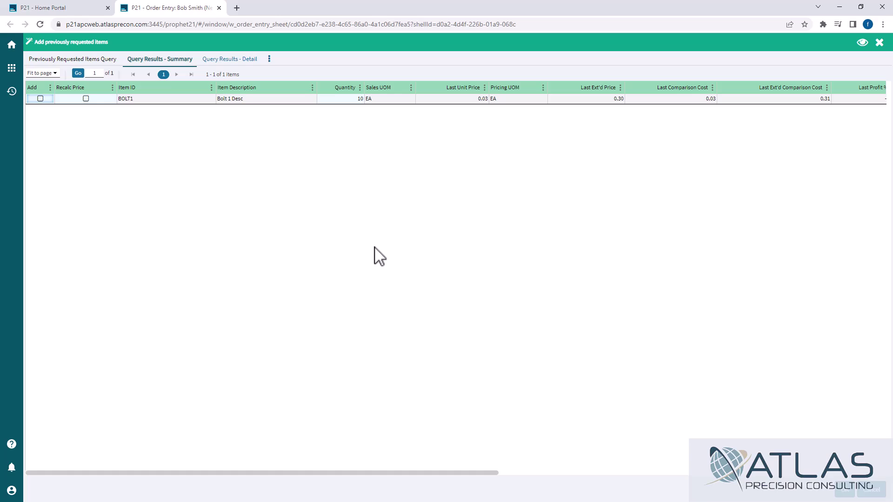
# Return to the Previously Requested Items Query criteria tab.
pyautogui.click(86, 58)
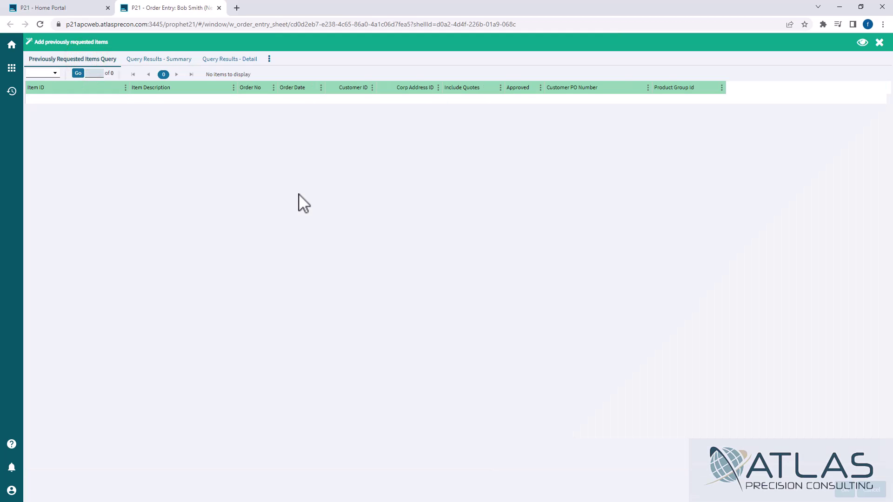